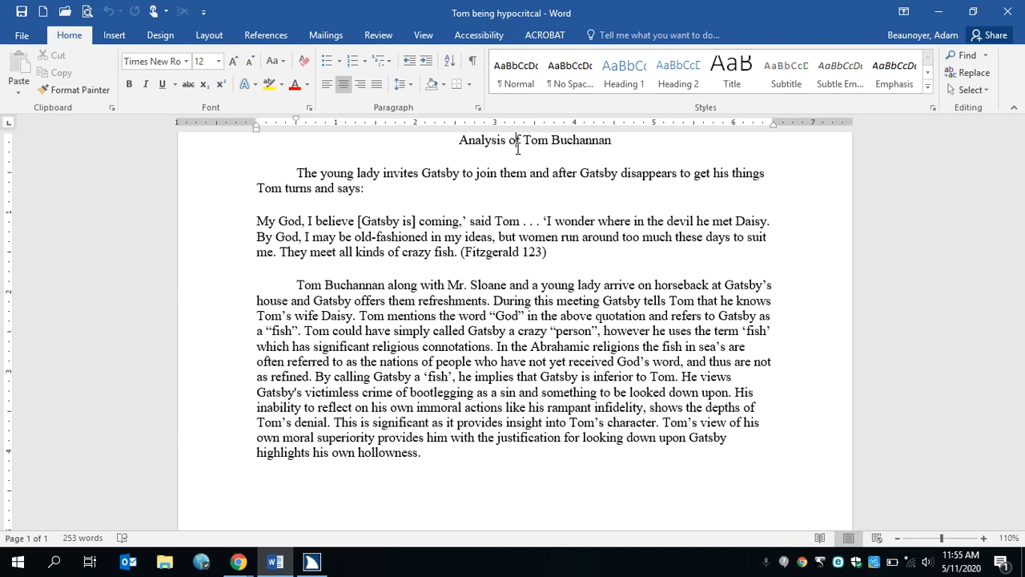
Step: Read the Tom Buchannan analysis through from the title to the last paragraph and return to the beginning
scroll(517, 148, down, 1)
scroll(517, 148, up, 1)
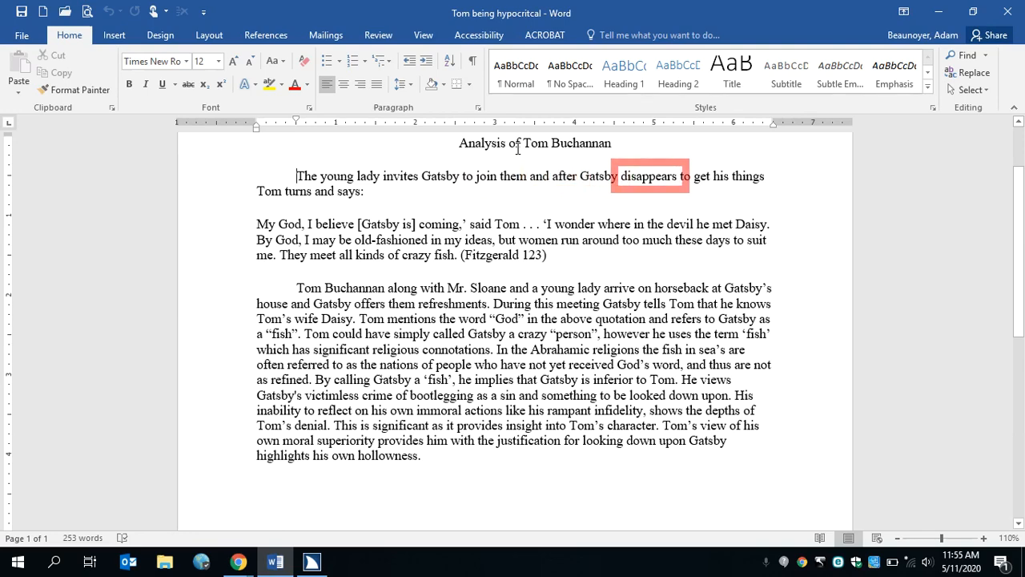
scroll(517, 148, down, 1)
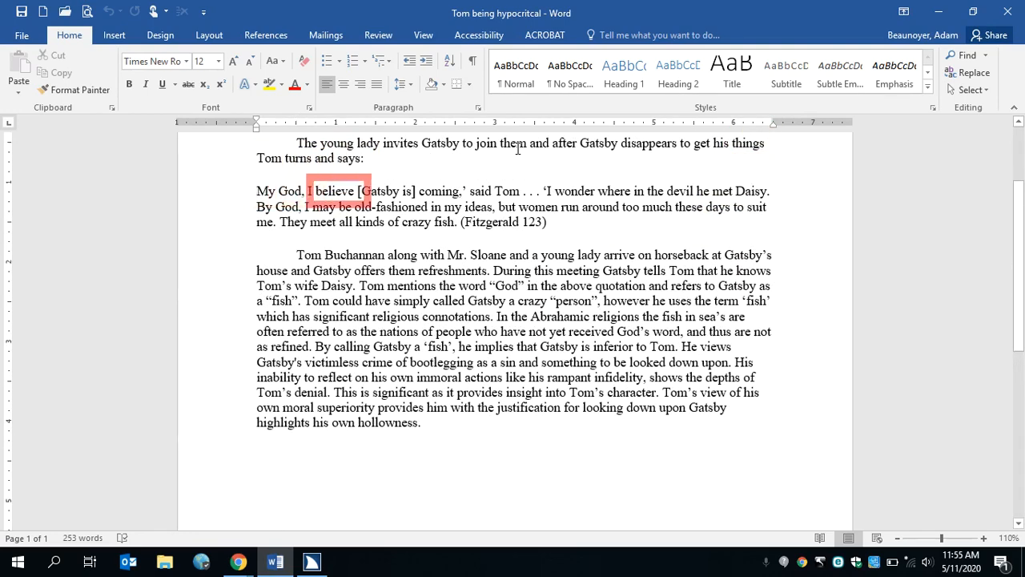
scroll(517, 149, down, 1)
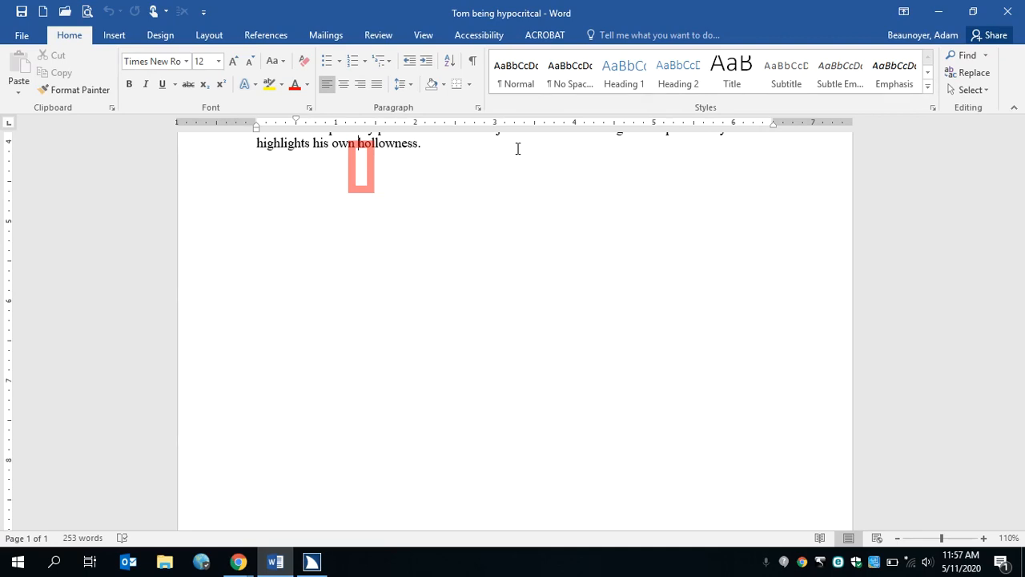
key(ctrl+Home)
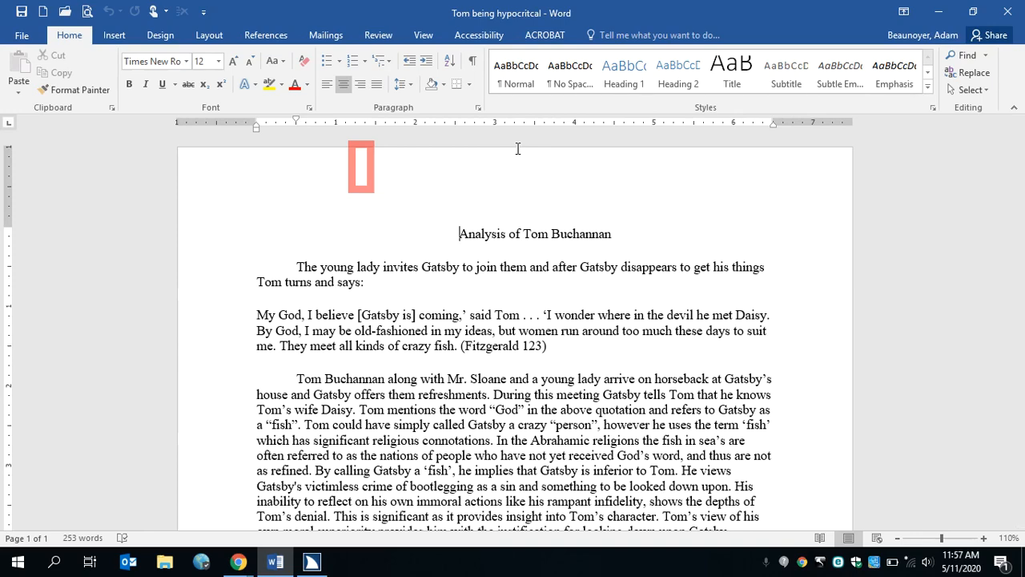
key(ctrl+End)
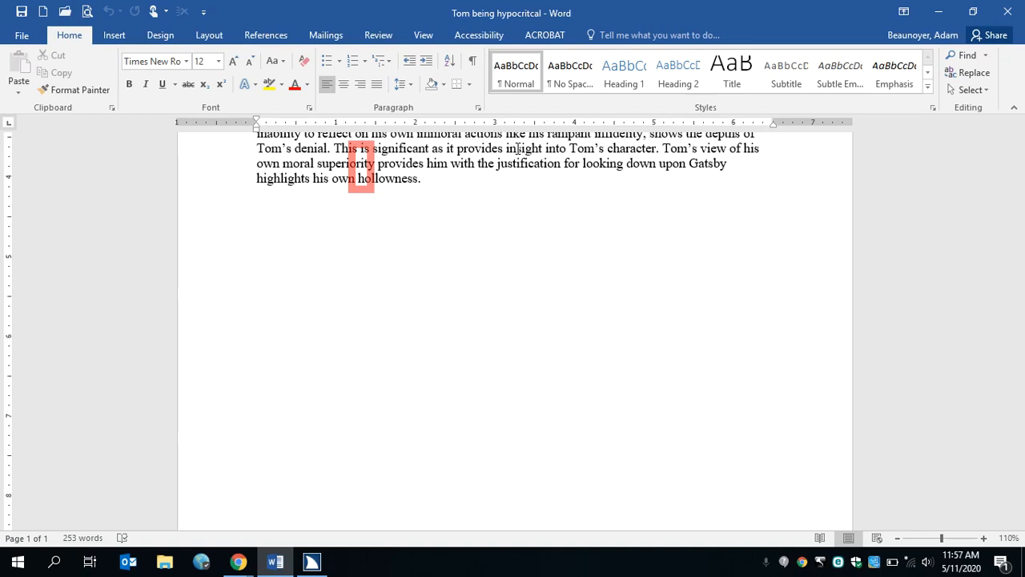
key(ctrl+Home)
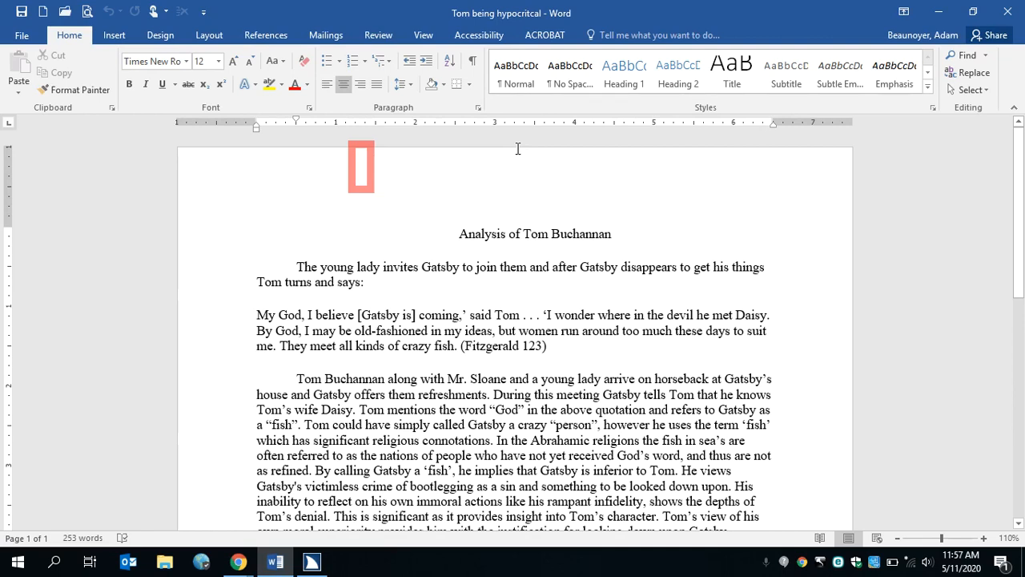
Step: Copy the first two sentences of the paragraph below the block quotation, through "Tom's wife Daisy", and delete them there along with the leftover period
key(Down)
key(Down)
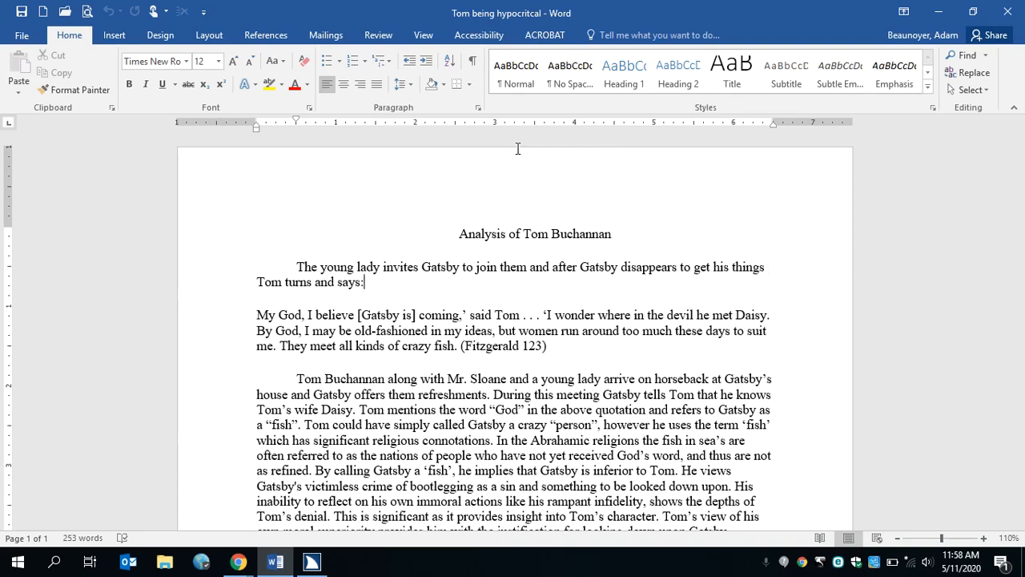
key(Down)
key(Down)
key(Down)
key(Down)
key(ctrl+shift+Right)
key(ctrl+shift+Right)
key(ctrl+shift+Right)
key(ctrl+shift+Right)
key(ctrl+shift+Right)
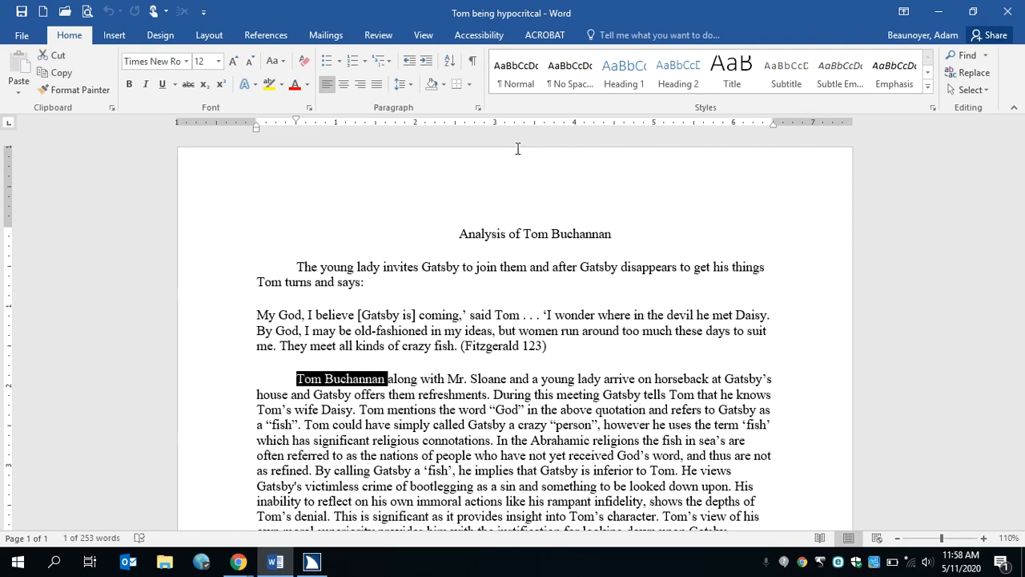
key(ctrl+shift+Right)
key(ctrl+shift+Right)
key(ctrl+shift+Right)
key(ctrl+shift+Right)
key(ctrl+shift+Right)
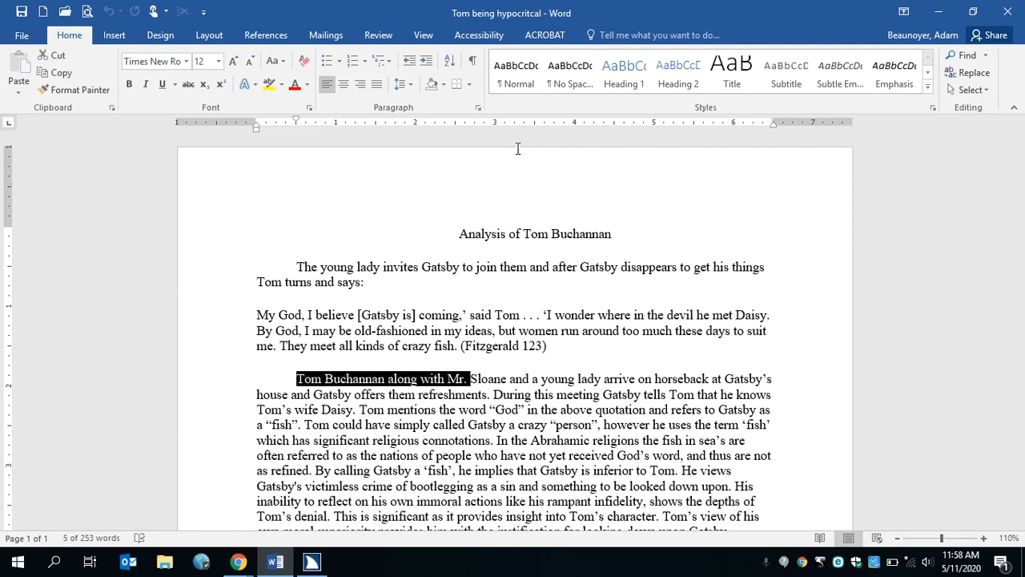
key(ctrl+shift+Right)
key(ctrl+shift+Right)
key(ctrl+shift+Right)
key(ctrl+shift+Right)
key(ctrl+shift+Right)
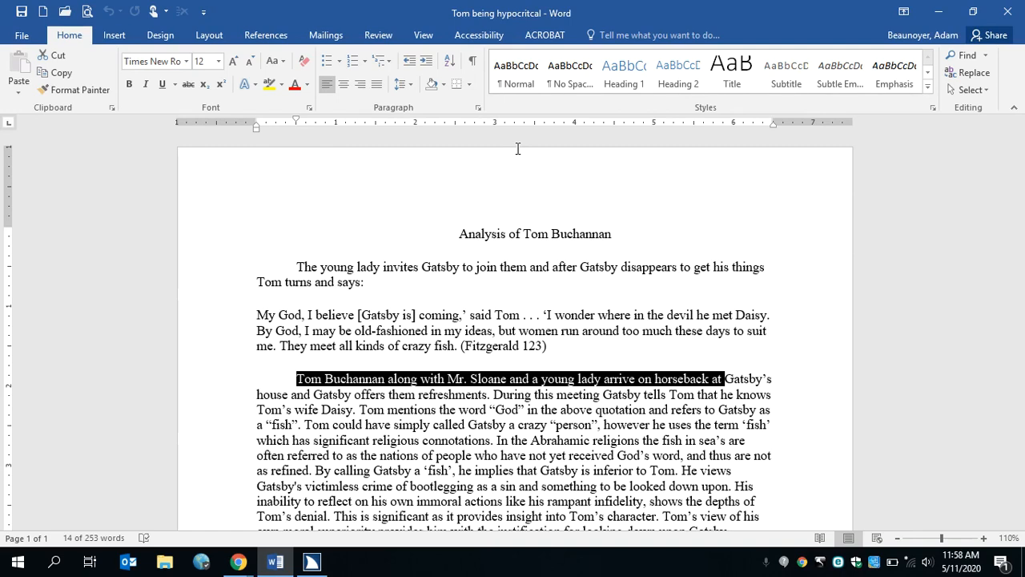
key(ctrl+shift+Left)
key(ctrl+shift+Right)
key(ctrl+shift+Right)
key(ctrl+shift+Right)
key(ctrl+shift+Right)
key(ctrl+shift+Right)
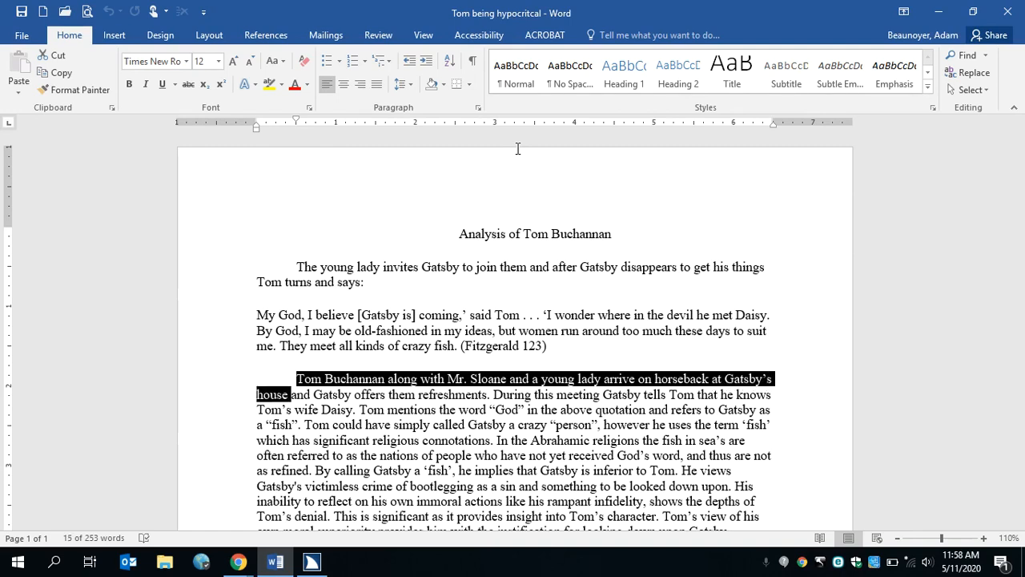
key(ctrl+shift+Right)
key(ctrl+shift+Right)
key(ctrl+shift+Right)
key(ctrl+shift+Right)
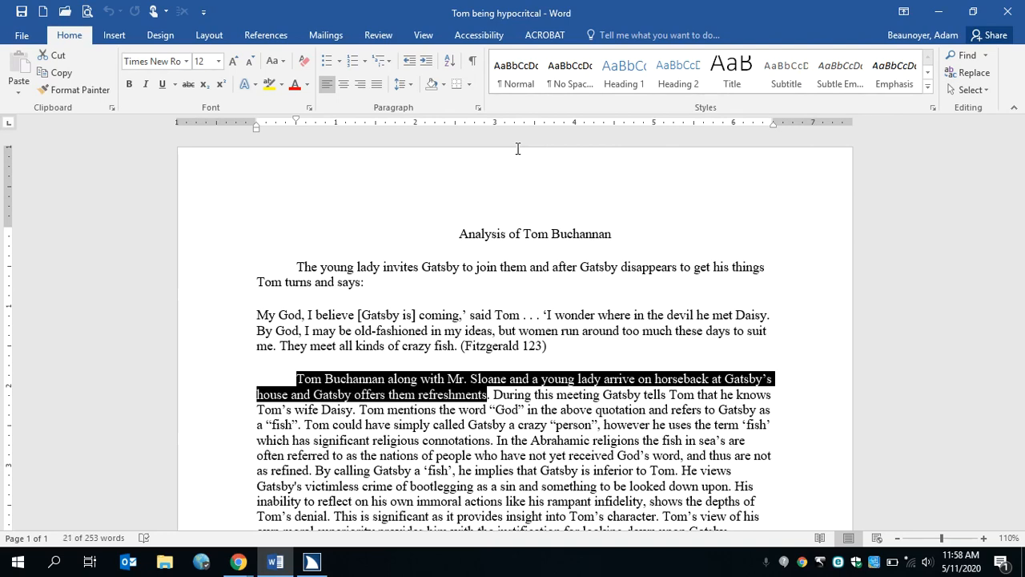
key(ctrl+shift+Right)
key(ctrl+shift+Right)
key(ctrl+shift+Right)
key(ctrl+shift+Right)
key(ctrl+shift+Right)
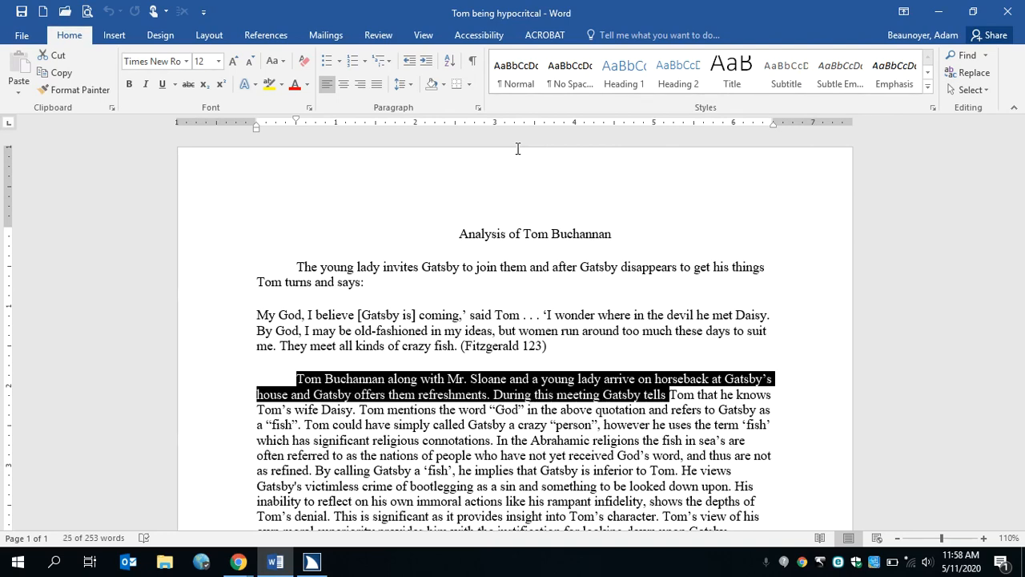
key(ctrl+shift+Right)
key(ctrl+shift+Right)
key(ctrl+shift+Right)
key(ctrl+shift+Right)
key(ctrl+shift+Right)
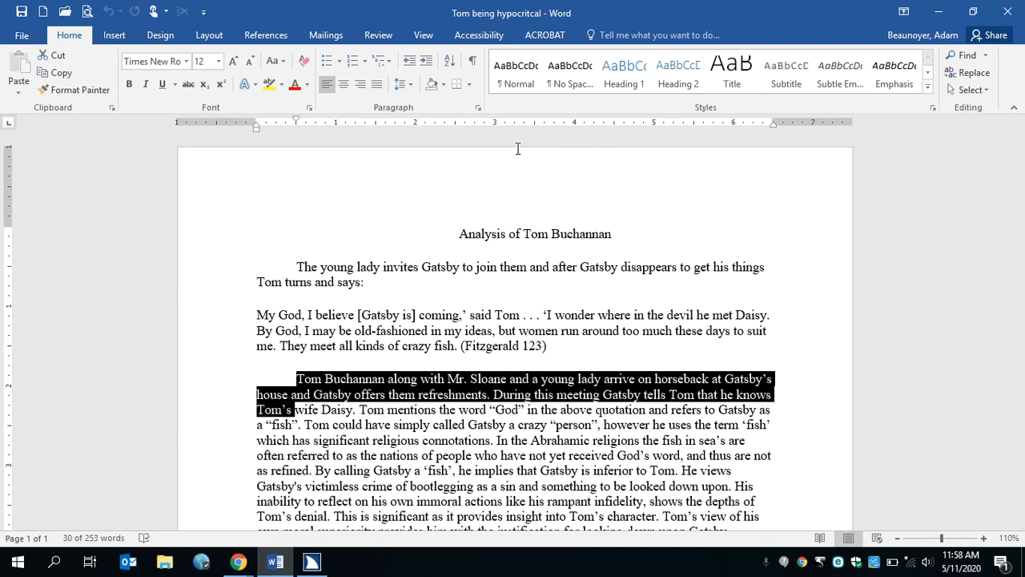
key(ctrl+shift+Right)
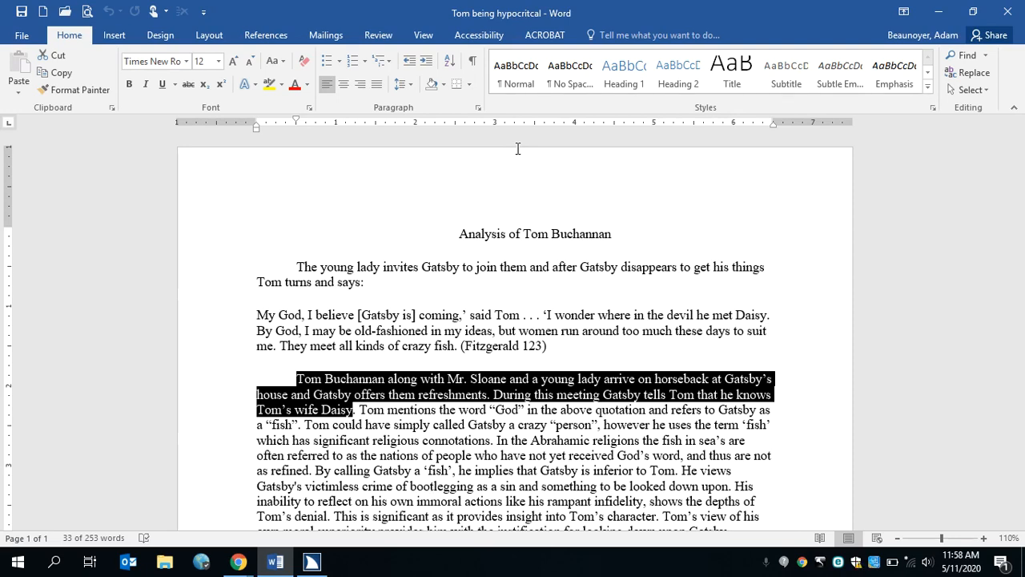
key(ctrl+c)
key(BackSpace)
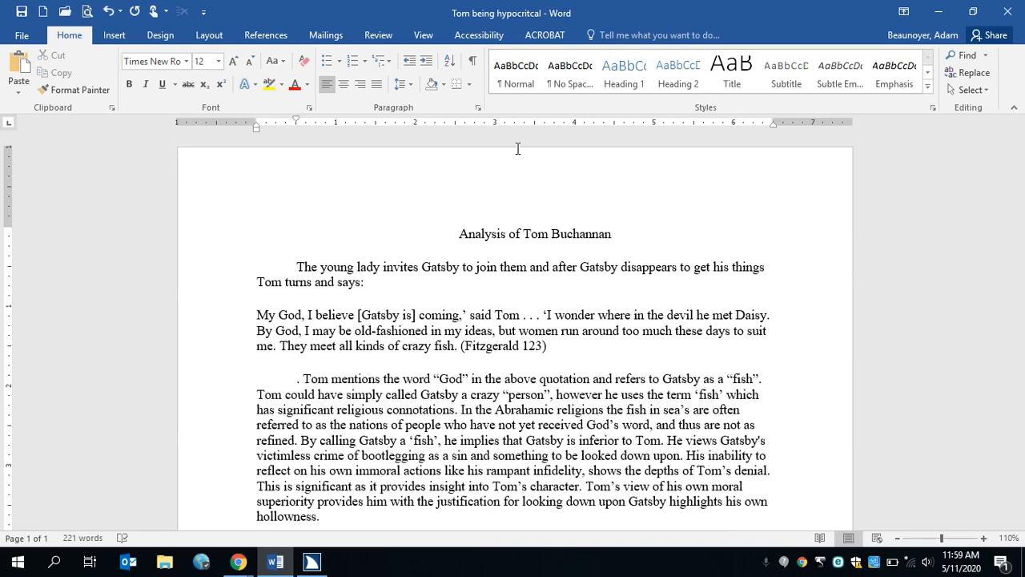
key(BackSpace)
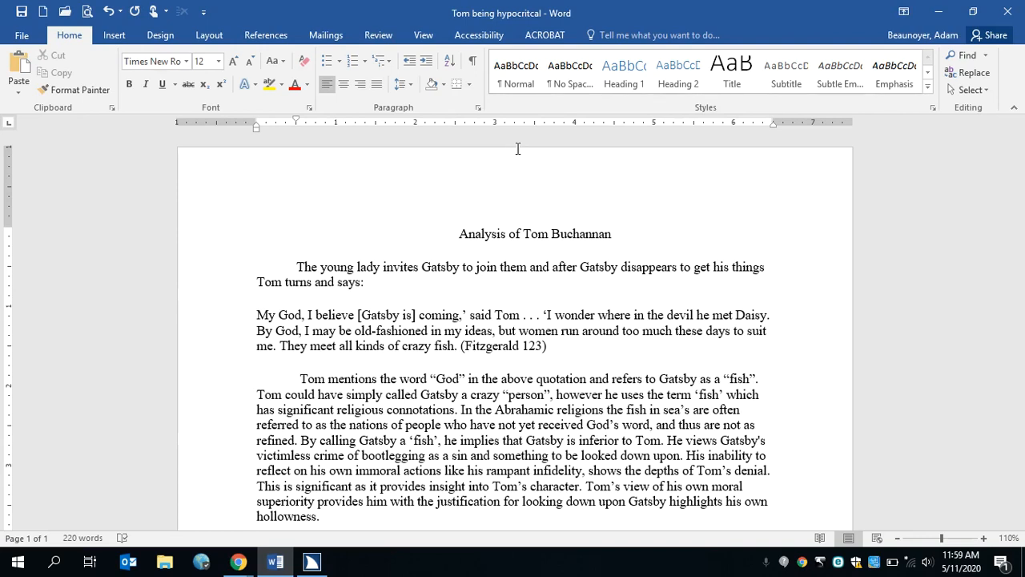
Step: Paste the copied sentences before "The young lady invites Gatsby" in the opening paragraph and add a period after "Daisy"
key(ctrl+Home)
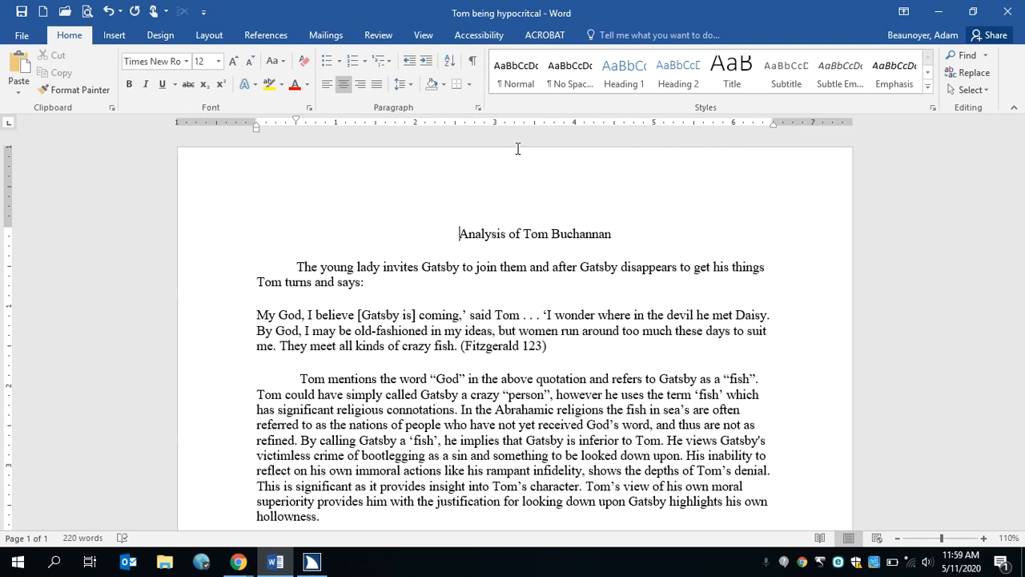
key(Down)
key(Down)
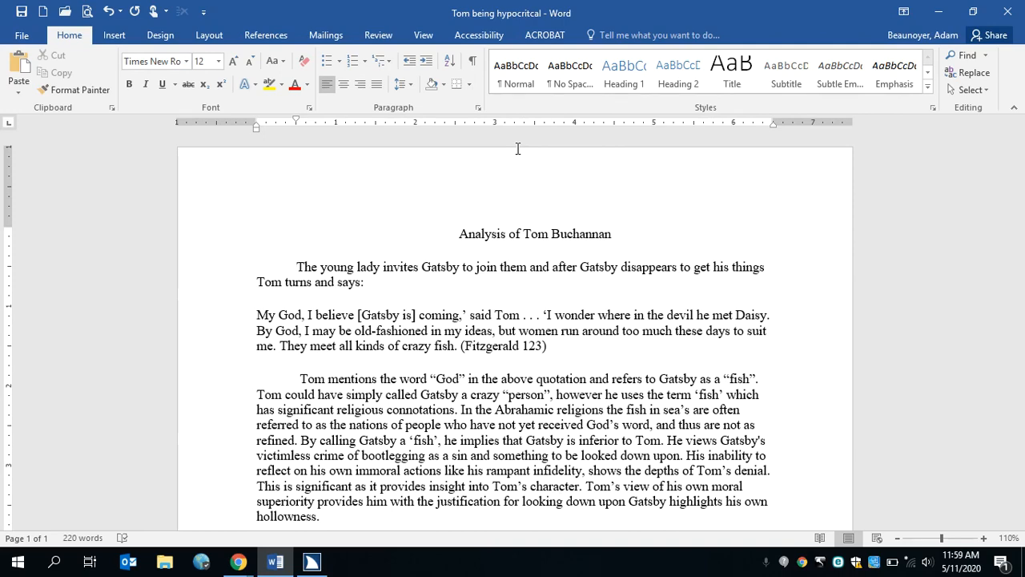
key(ctrl+v)
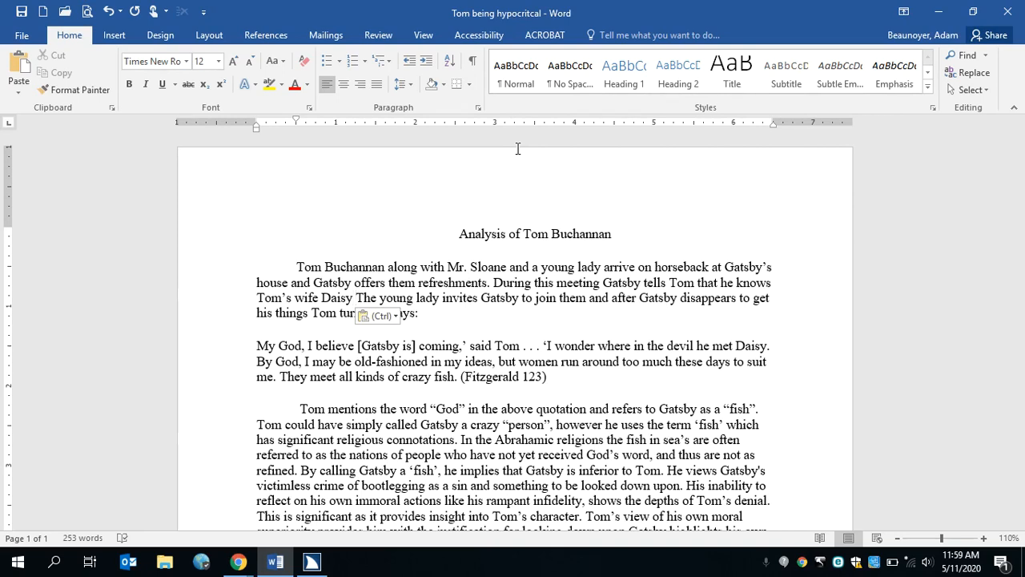
text(.)
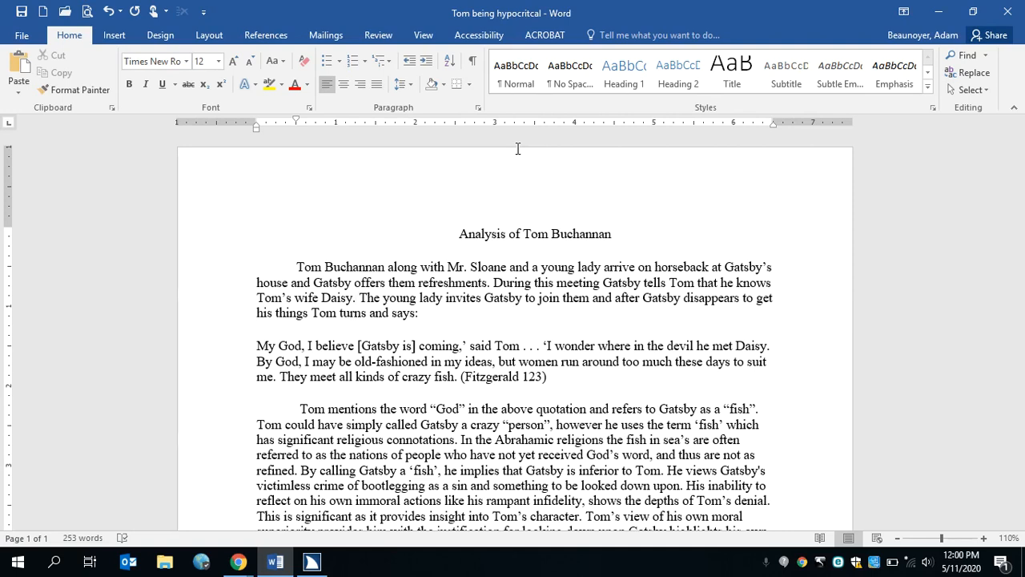
Step: Proofread the rearranged opening paragraph, starting from the title and continuing down to the block quotation
key(ctrl+Home)
scroll(517, 148, down, 2)
scroll(517, 148, down, 1)
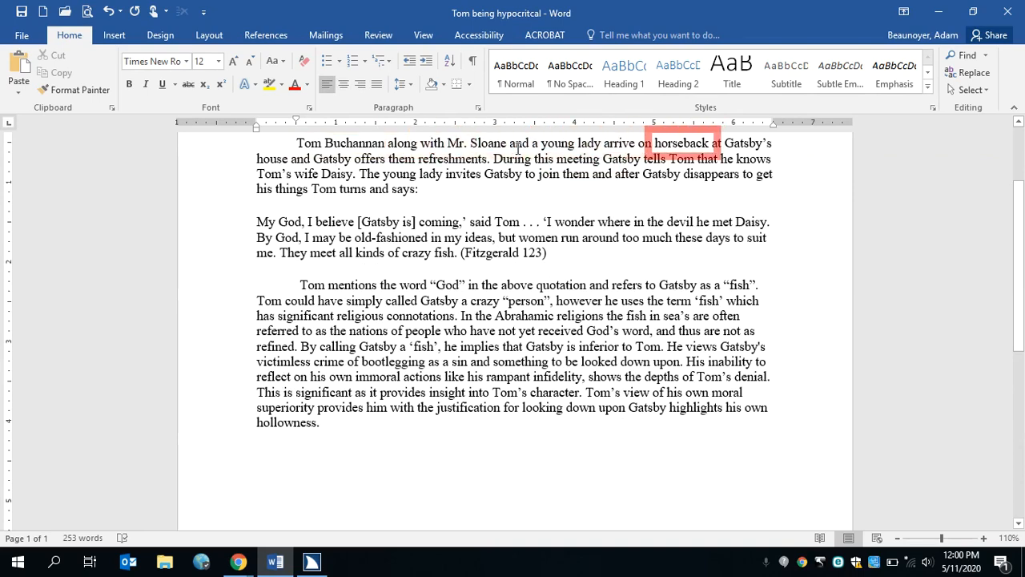
scroll(517, 148, down, 1)
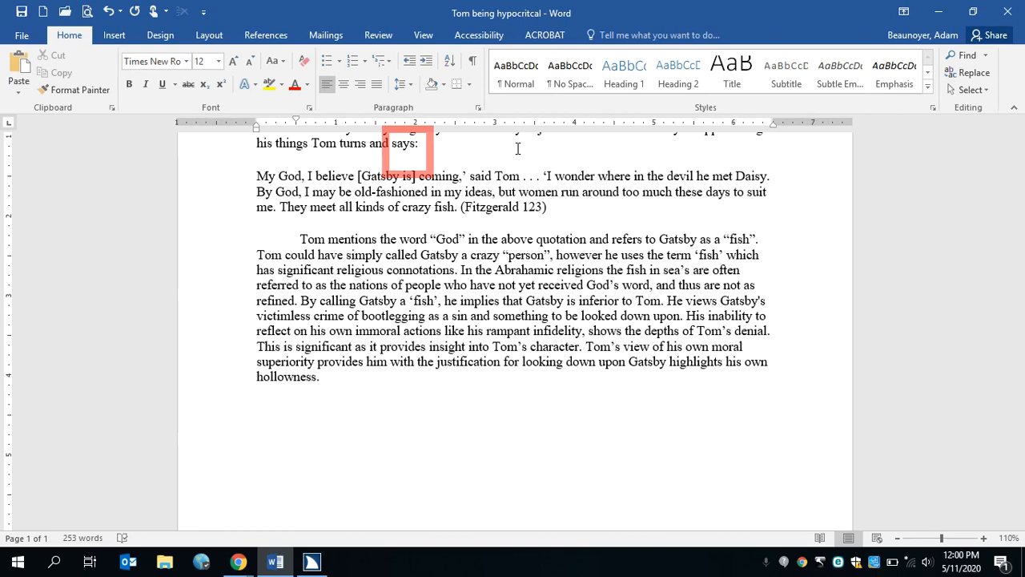
Step: Make the title "Analysis of Tom Buchannan" bold and underlined
key(ctrl+Home)
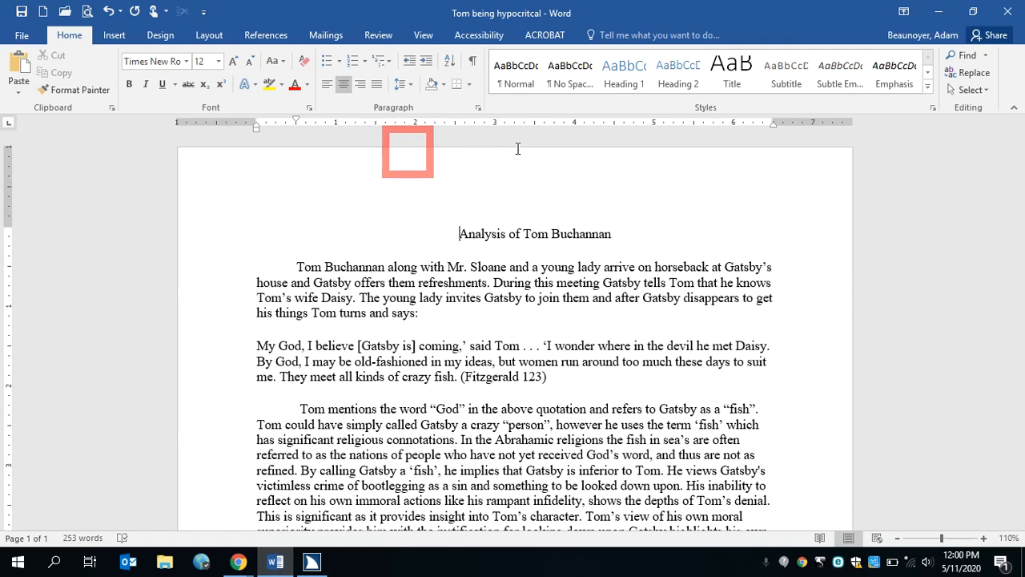
key(ctrl+shift+Right)
key(ctrl+shift+Right)
key(ctrl+shift+Right)
key(ctrl+shift+Right)
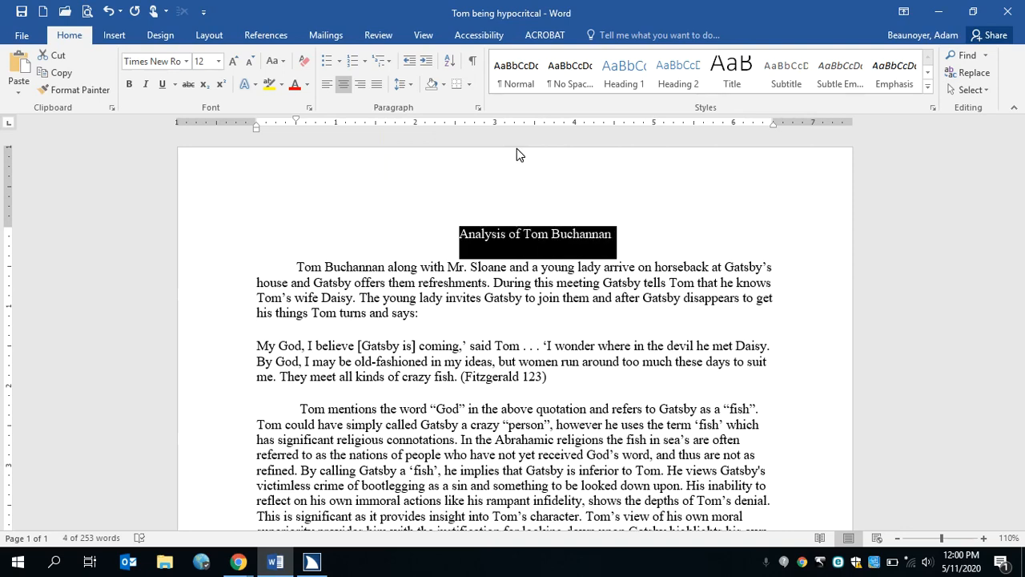
key(ctrl+b)
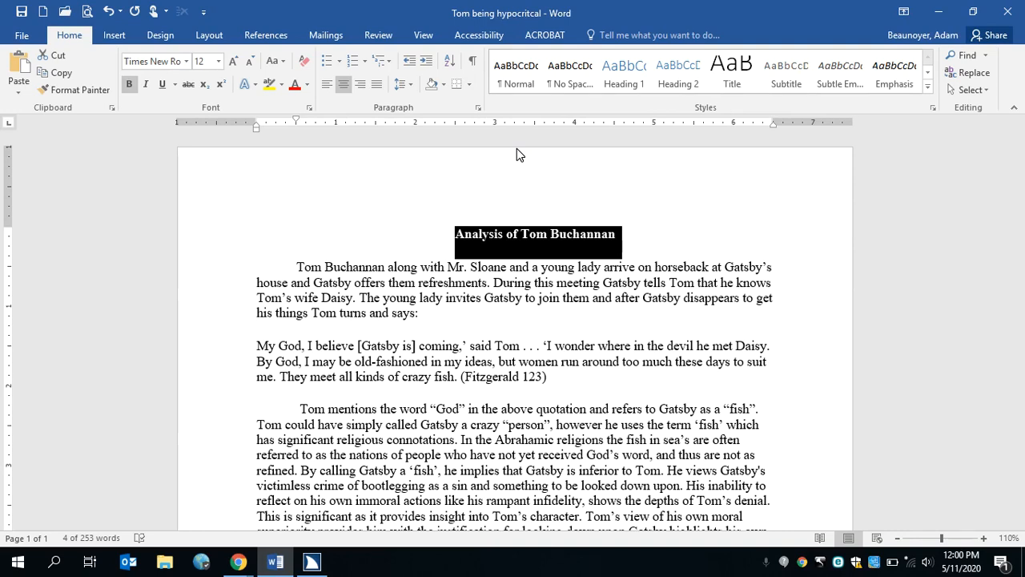
key(ctrl+u)
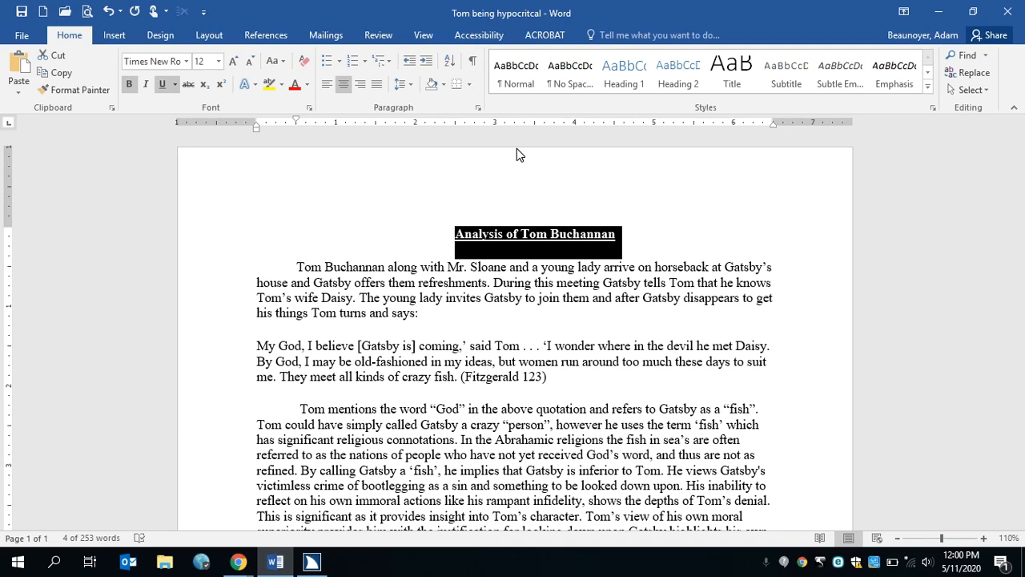
key(Down)
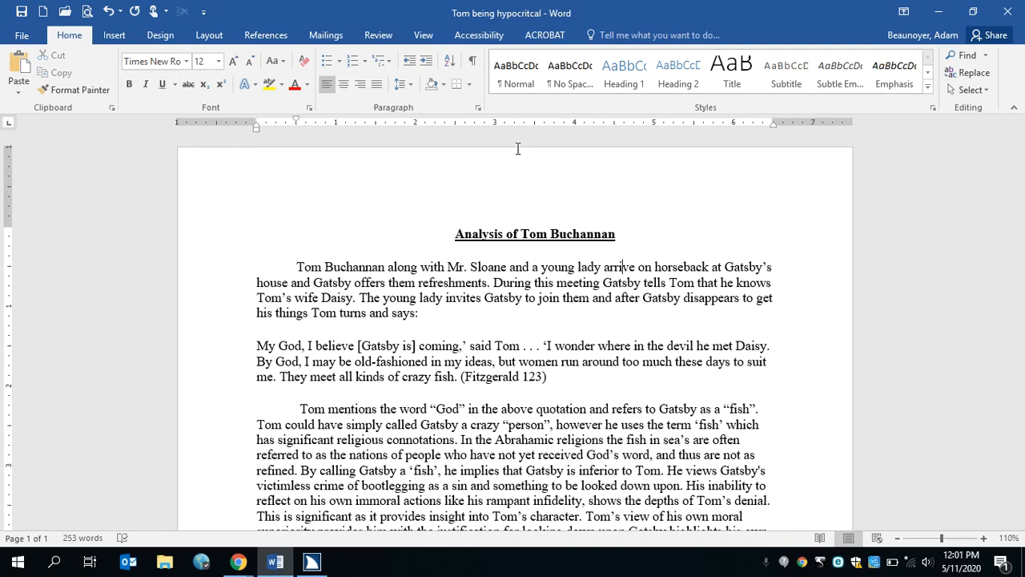